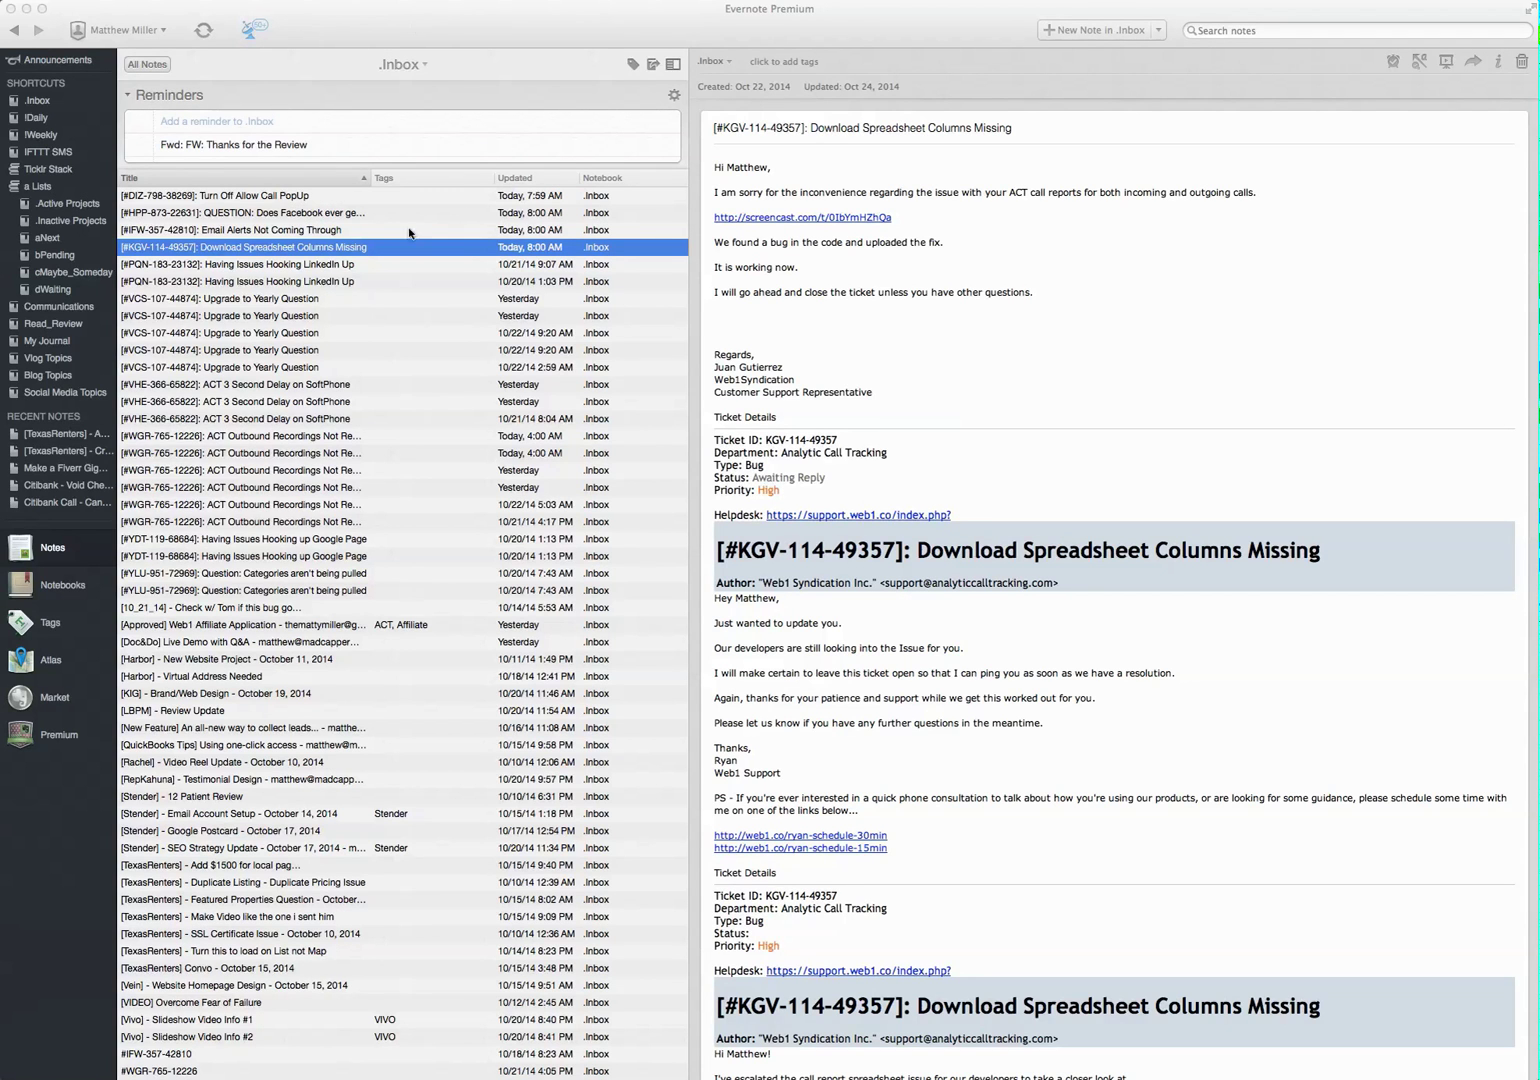
scroll(364, 482, "down", 15)
scroll(400, 495, "up", 15)
- Select all six WGR-765-12226 'ACT Outbound Recordings Not Registering' duplicate notes in the Inbox
left_click(236, 385)
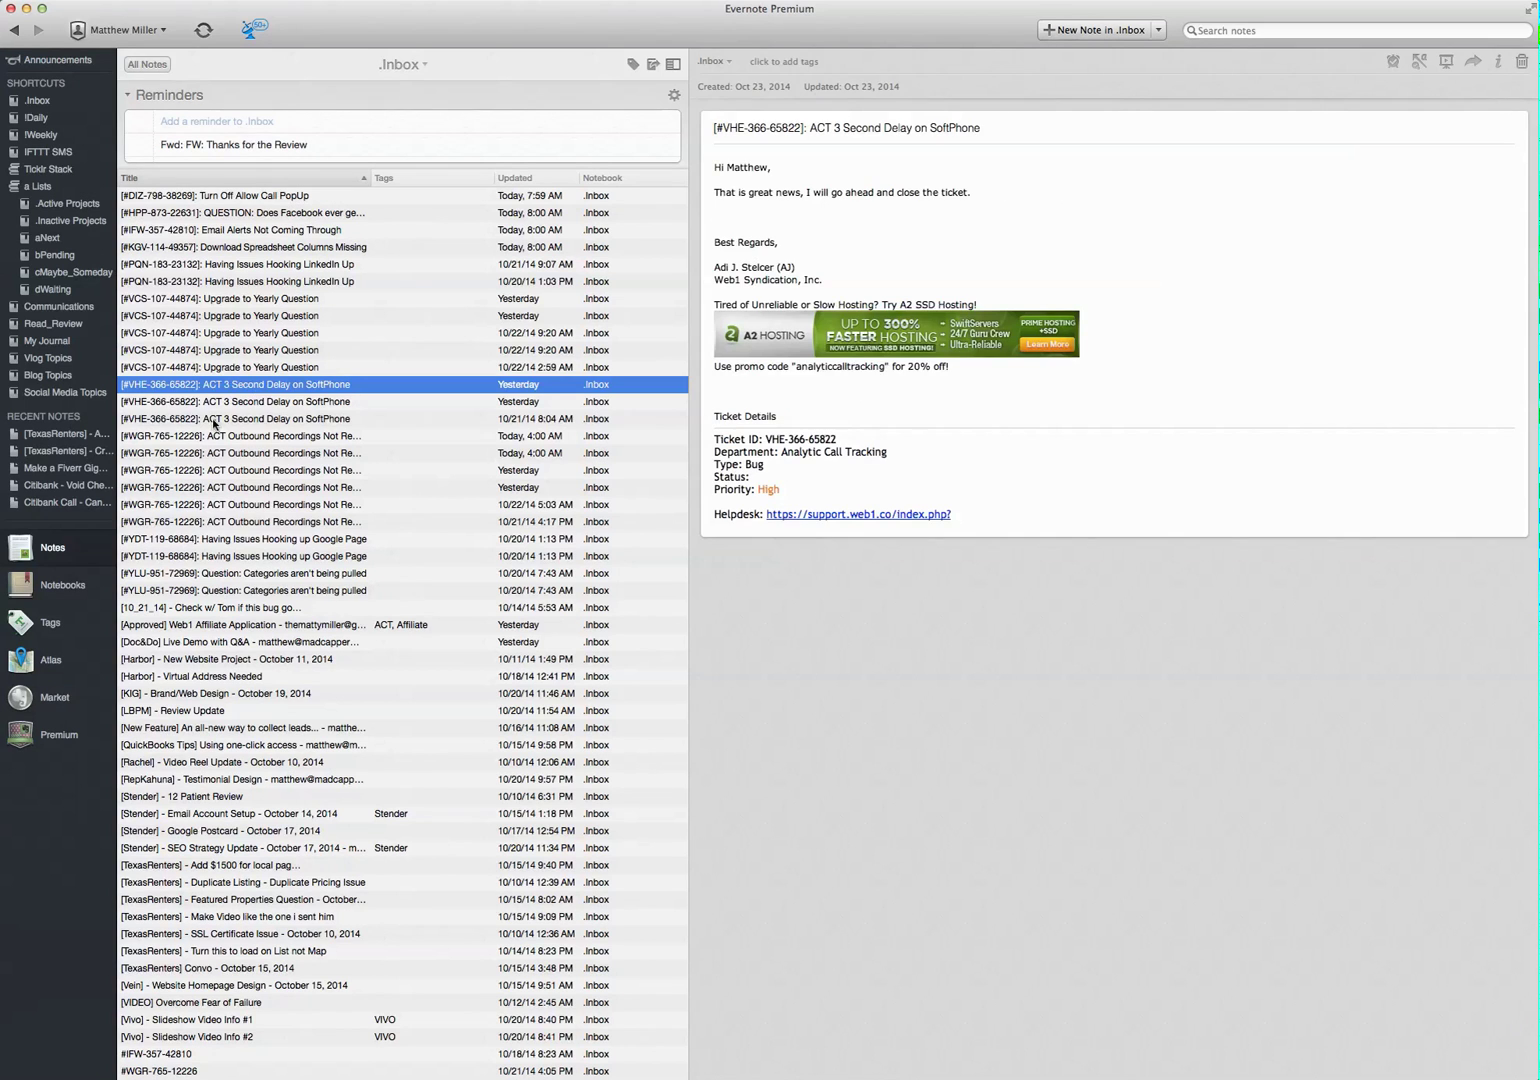
left_click(219, 426, "shift")
left_click(223, 440)
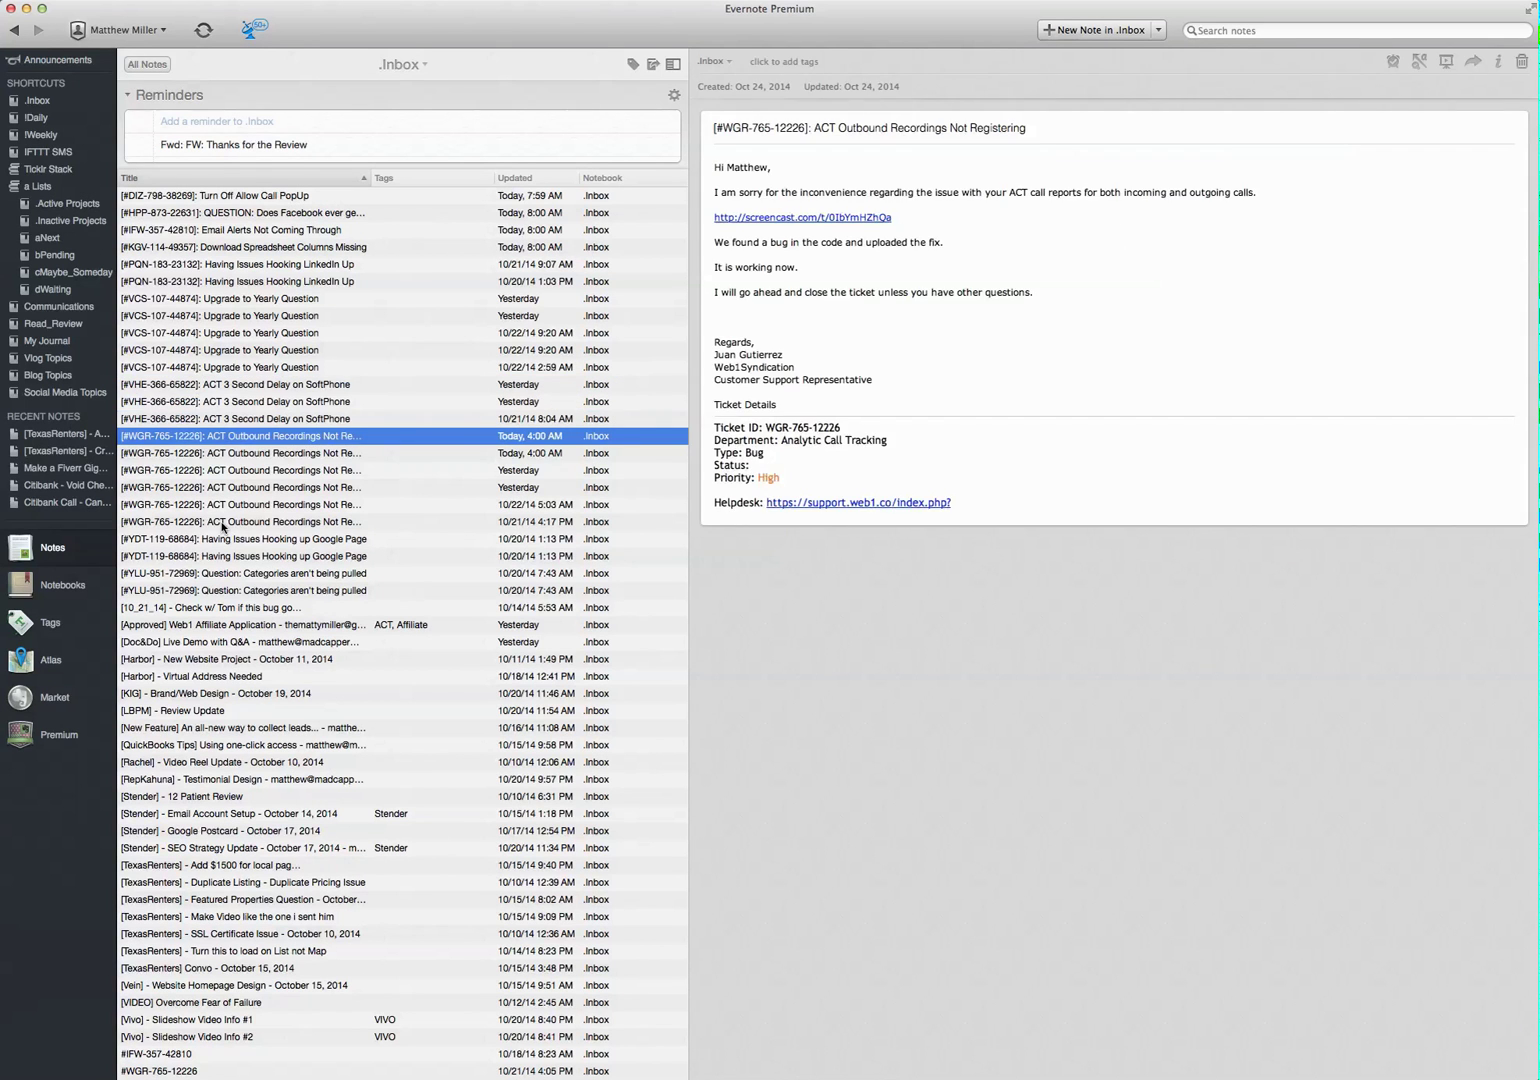
left_click(224, 525, "shift")
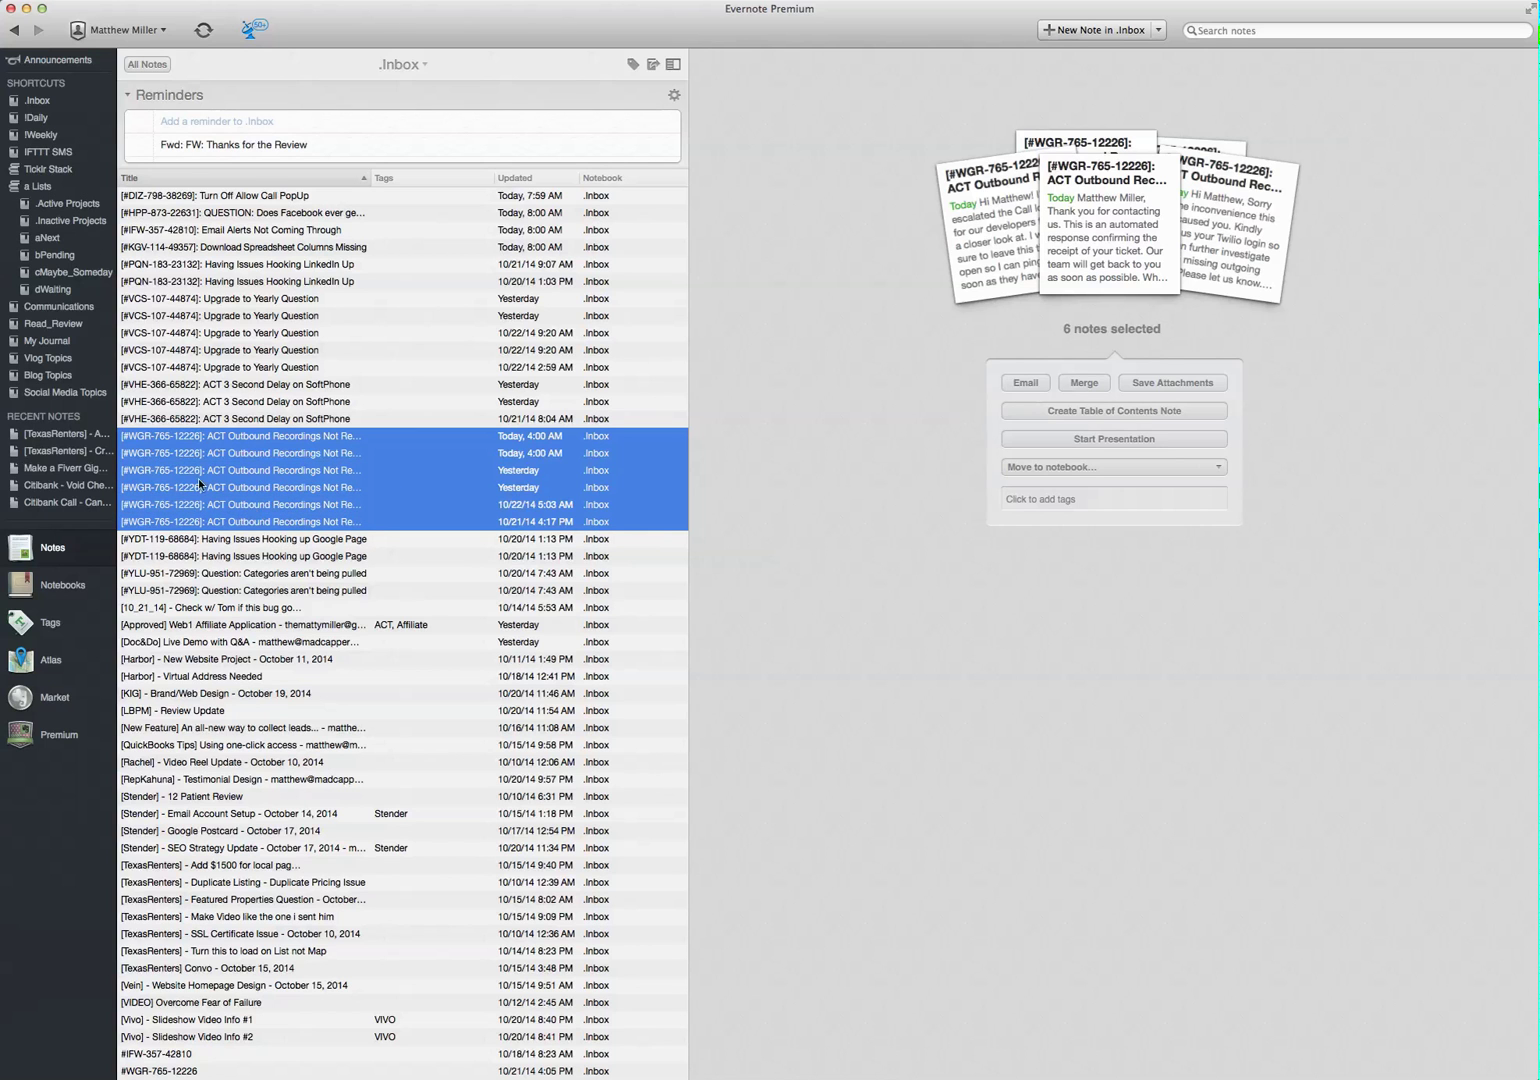
- Check a single WGR-765-12226 note, then reselect all six duplicates for merging
left_click(195, 436)
key("Down")
key("Down")
key("Down")
key("Down")
key("Down")
left_click(226, 439, "shift")
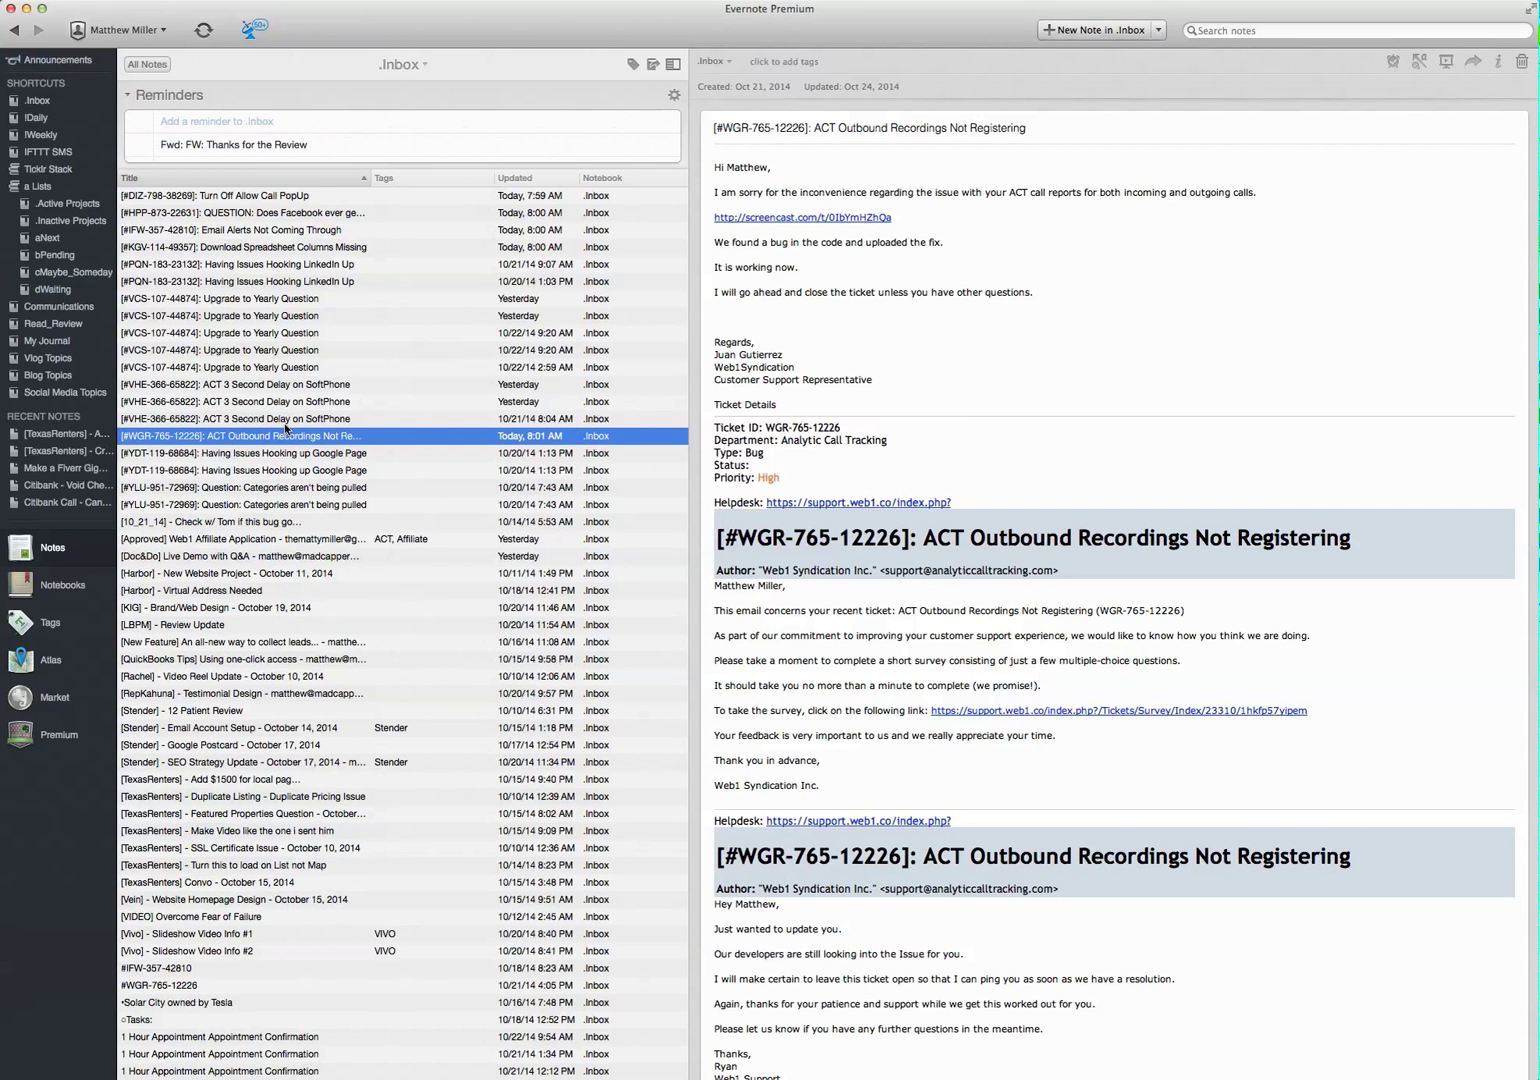
scroll(284, 423, "down", 10)
scroll(287, 425, "down", 10)
scroll(291, 426, "down", 10)
scroll(291, 424, "up", 10)
scroll(292, 425, "up", 10)
scroll(291, 425, "up", 10)
scroll(291, 425, "up", 5)
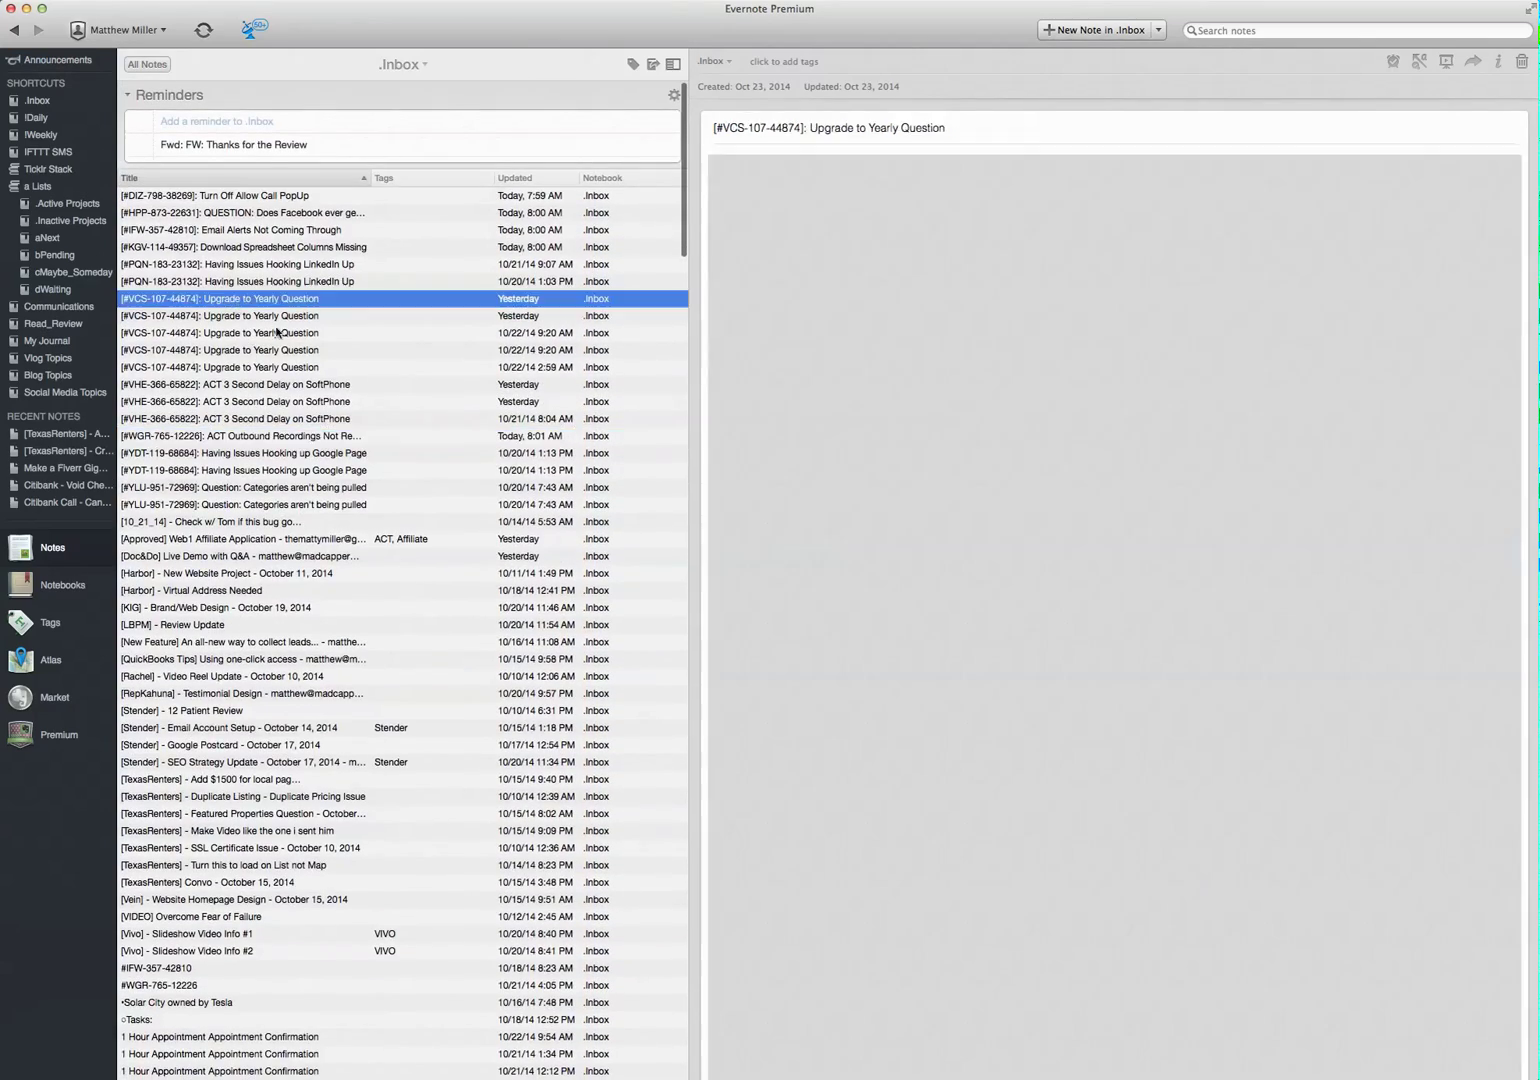
- Select the five VCS-107-44874 upgrade notes, then the five 'Fwd: Receipt' Fiverr notes
left_click(238, 300)
left_click(245, 370, "shift")
scroll(252, 542, "down", 10)
scroll(255, 649, "down", 10)
scroll(257, 688, "down", 10)
scroll(257, 689, "down", 5)
left_click(205, 672)
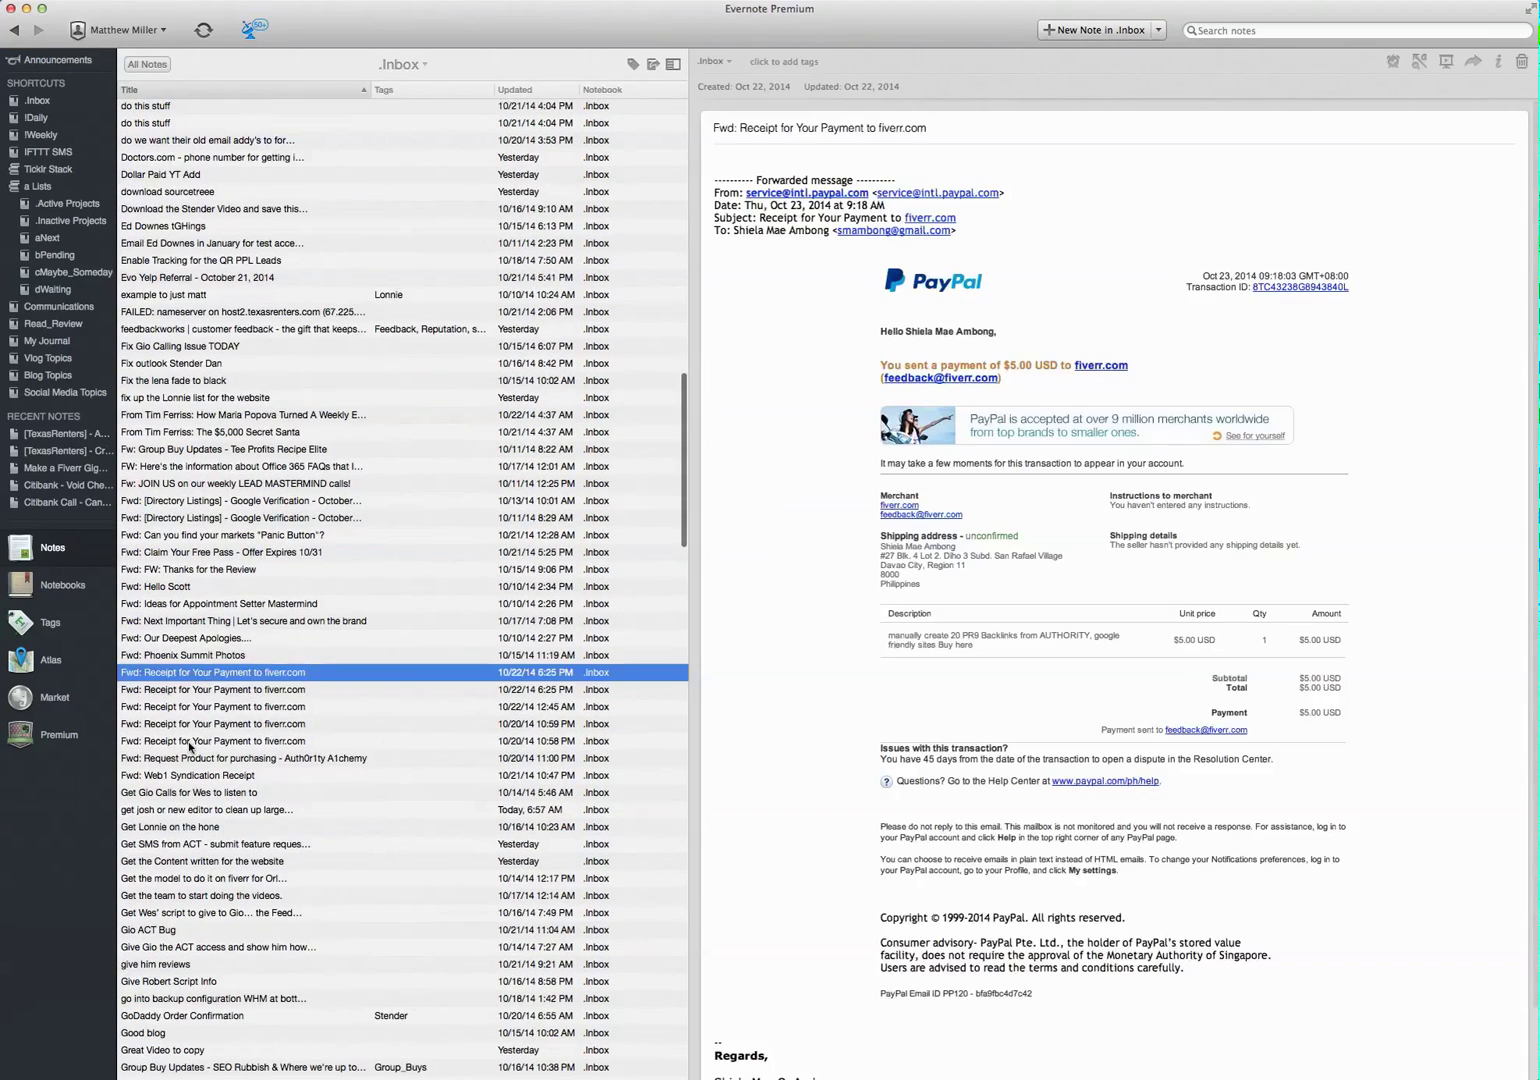
left_click(189, 742, "shift")
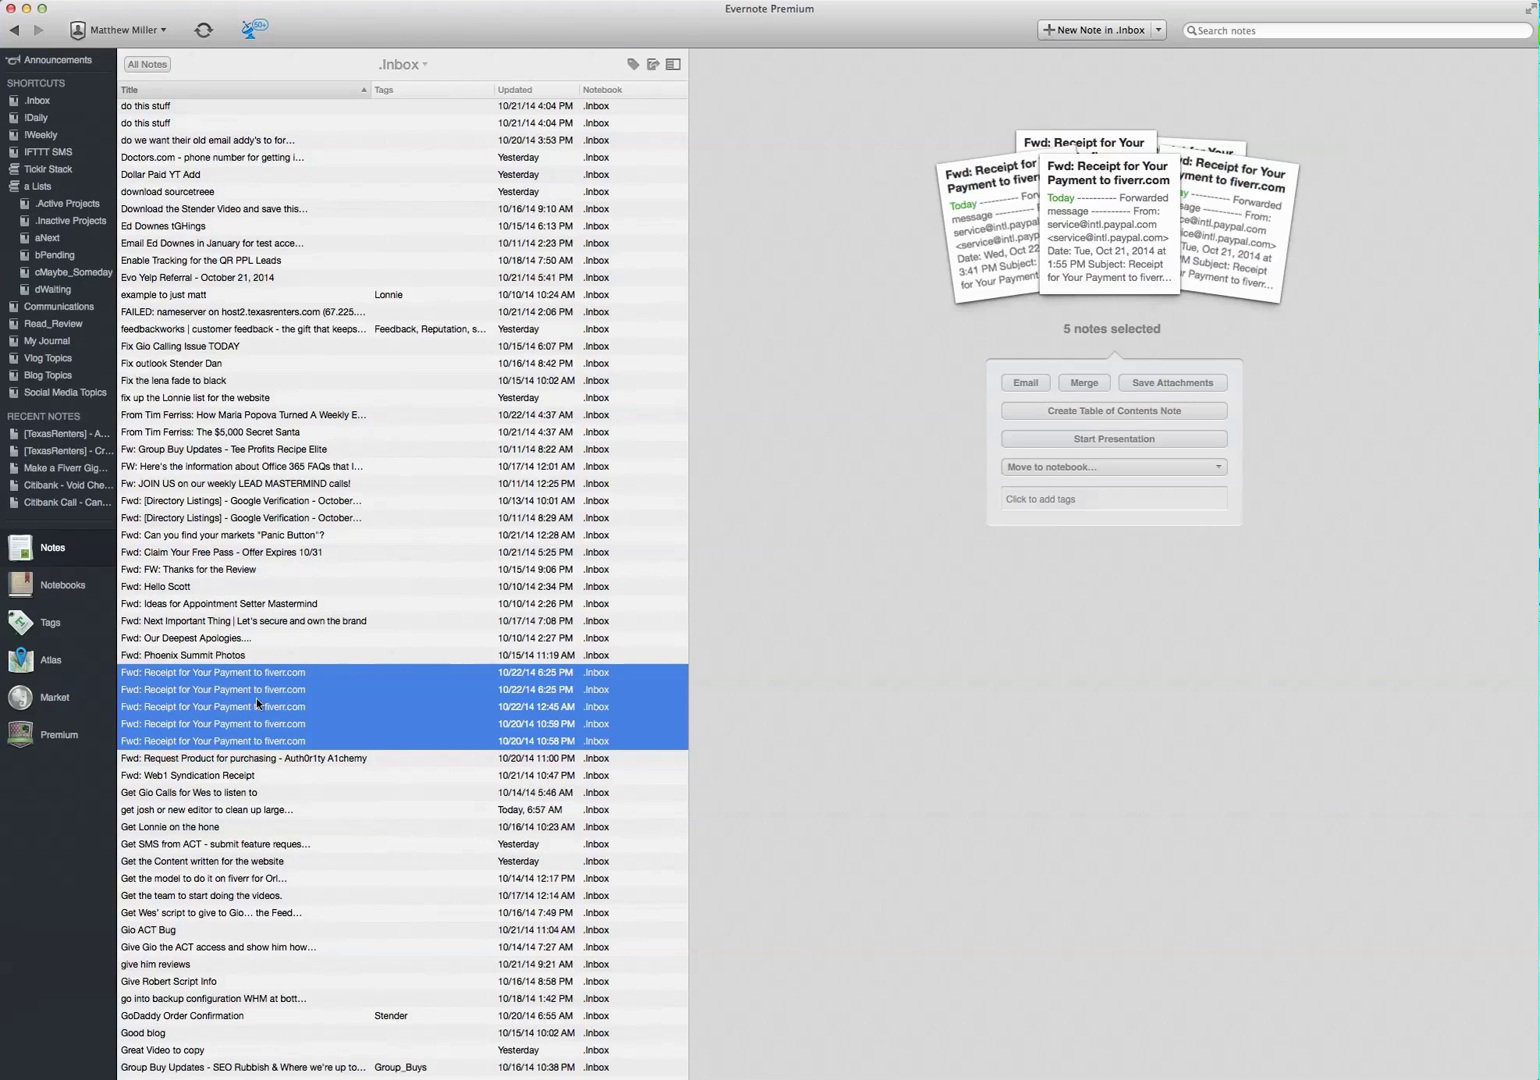
scroll(276, 705, "up", 10)
left_click(337, 0)
type("merge")
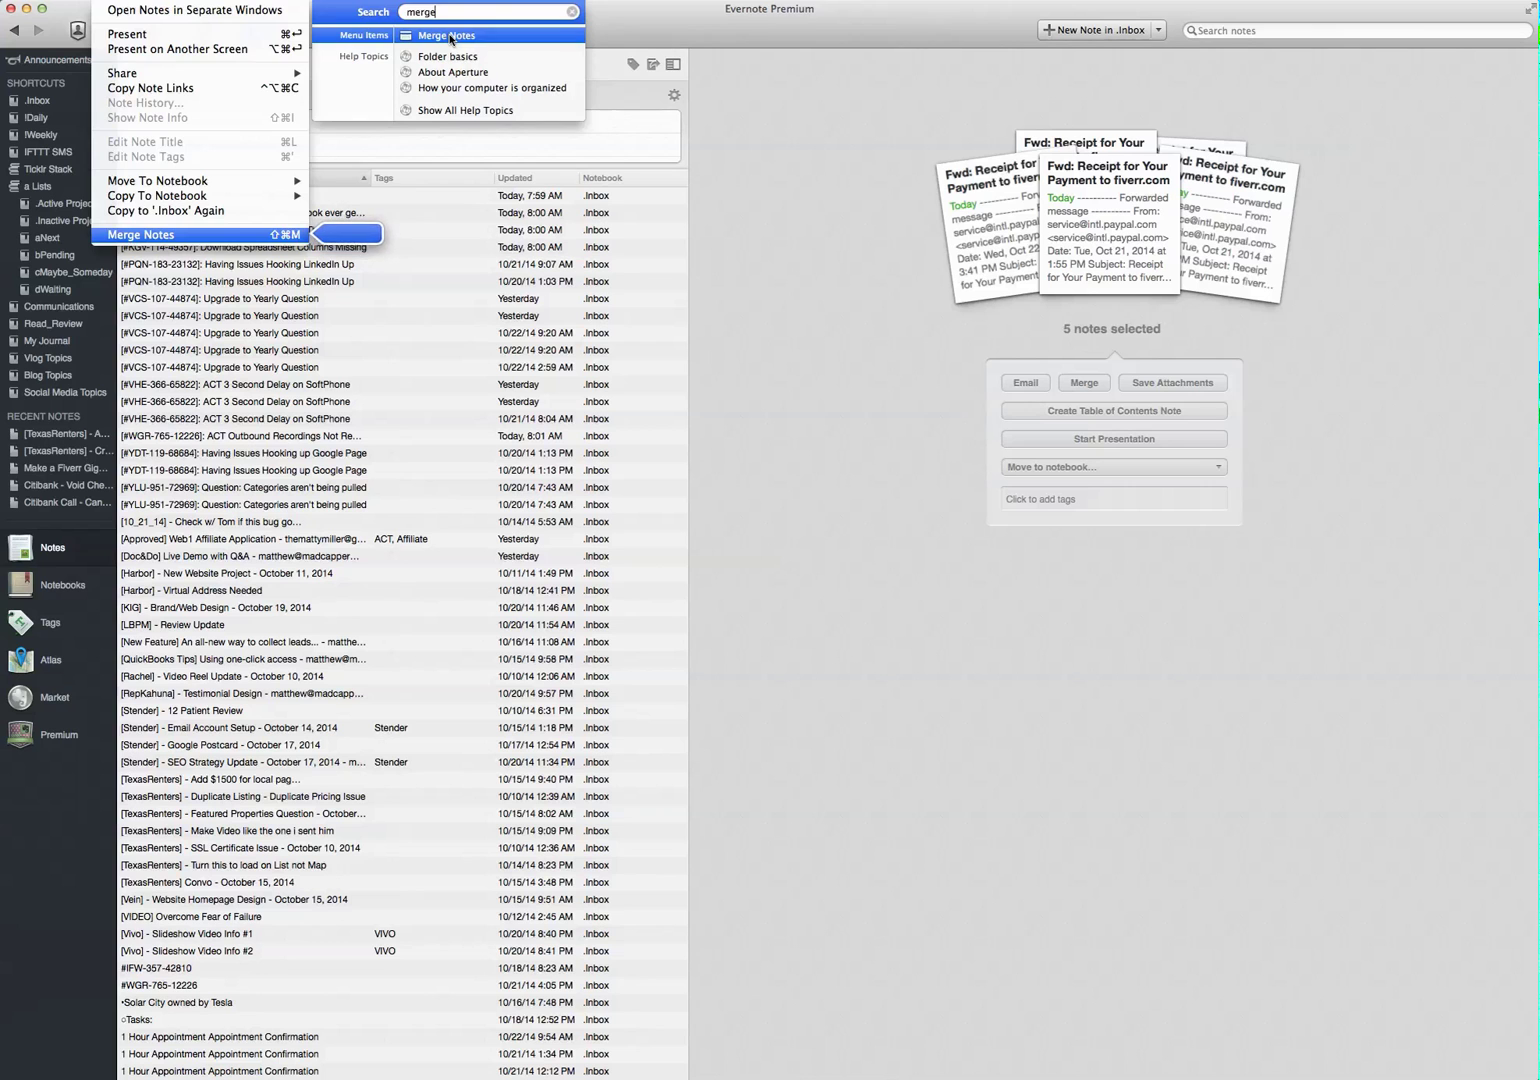
left_click(451, 37)
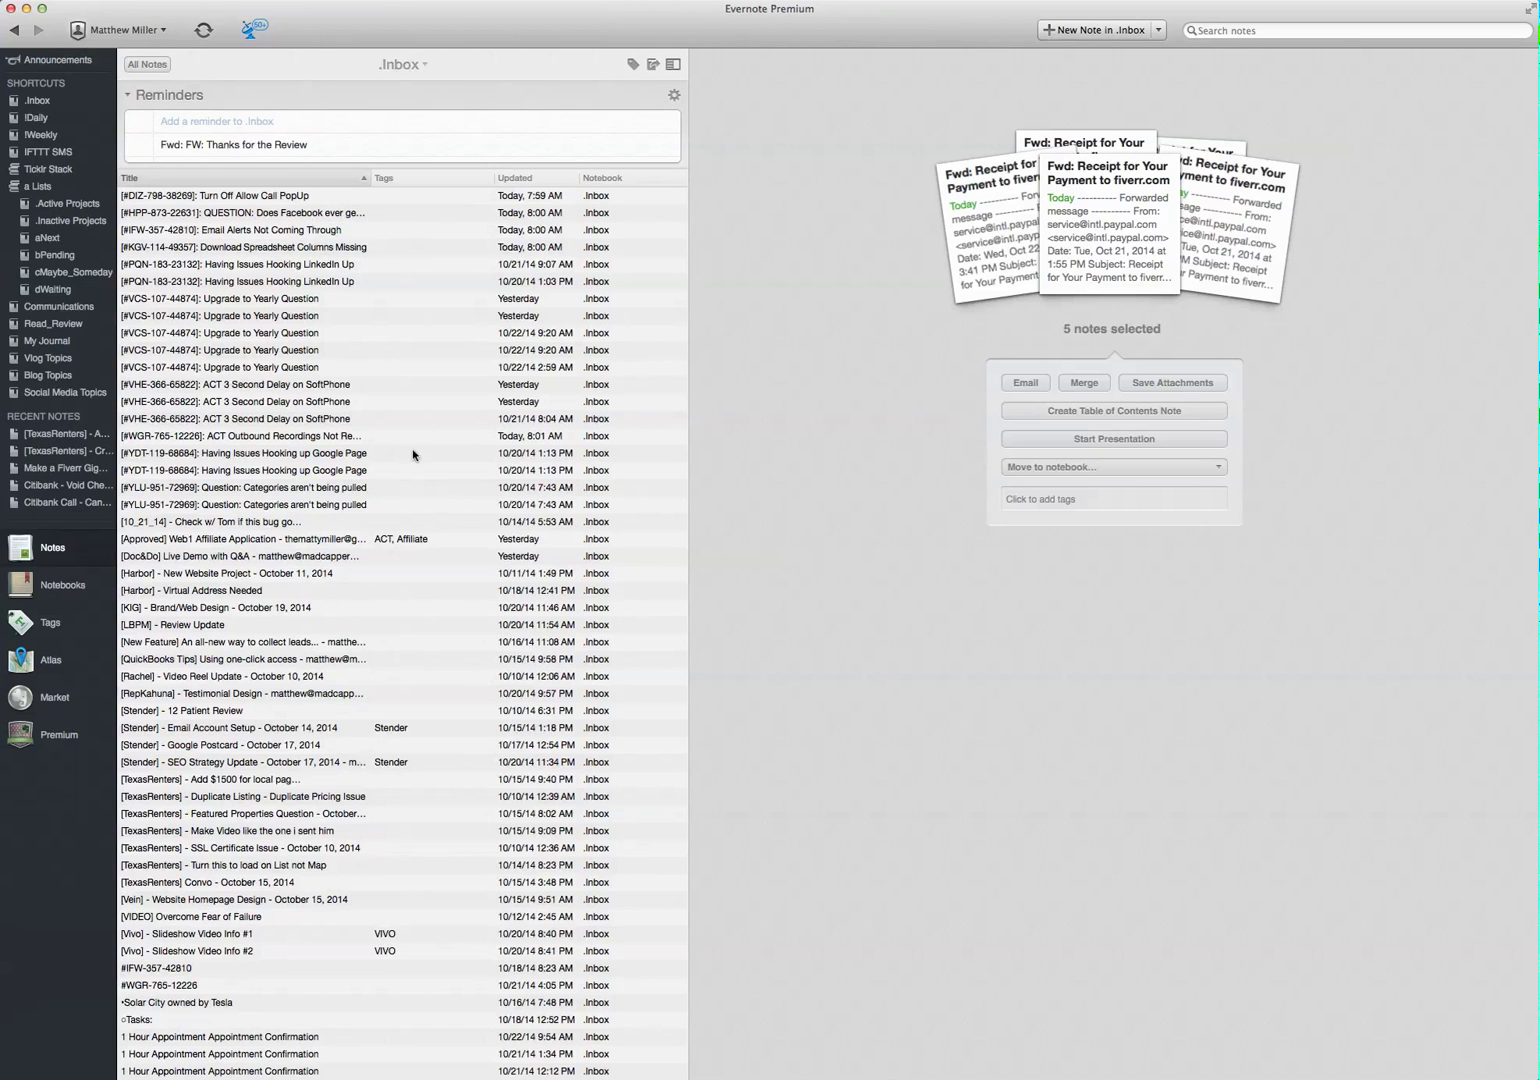